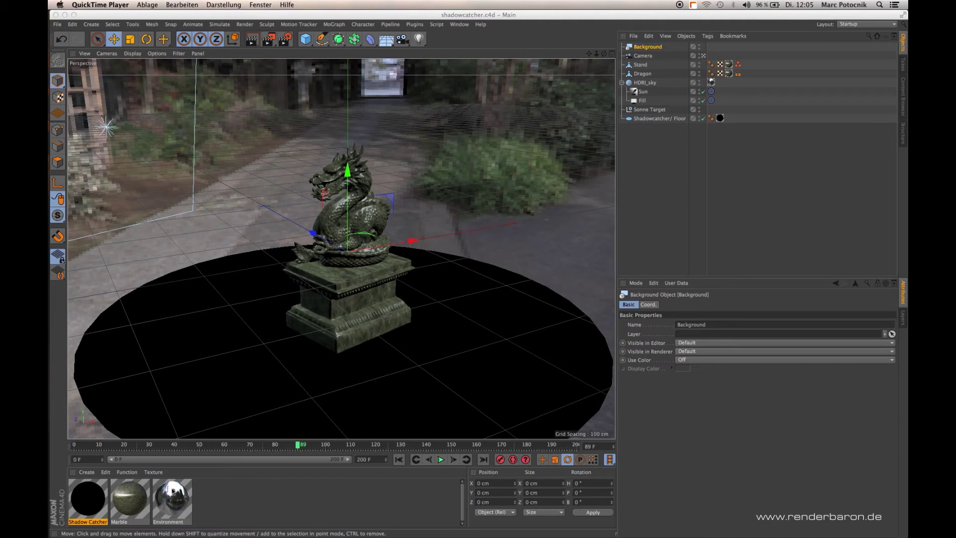
Browse the new-material options, then add and remove a Compositing tag on the Background
left_click(86, 472)
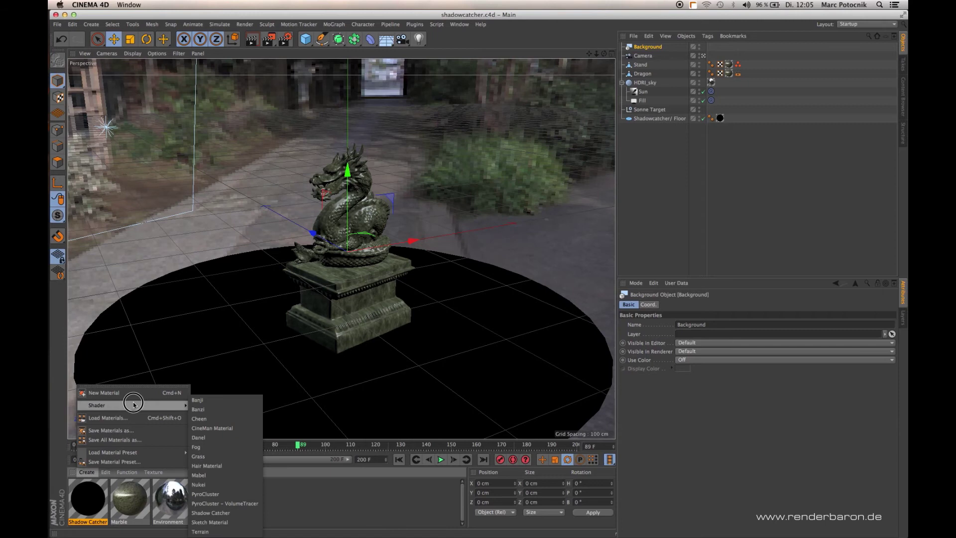
mouse_move(130, 404)
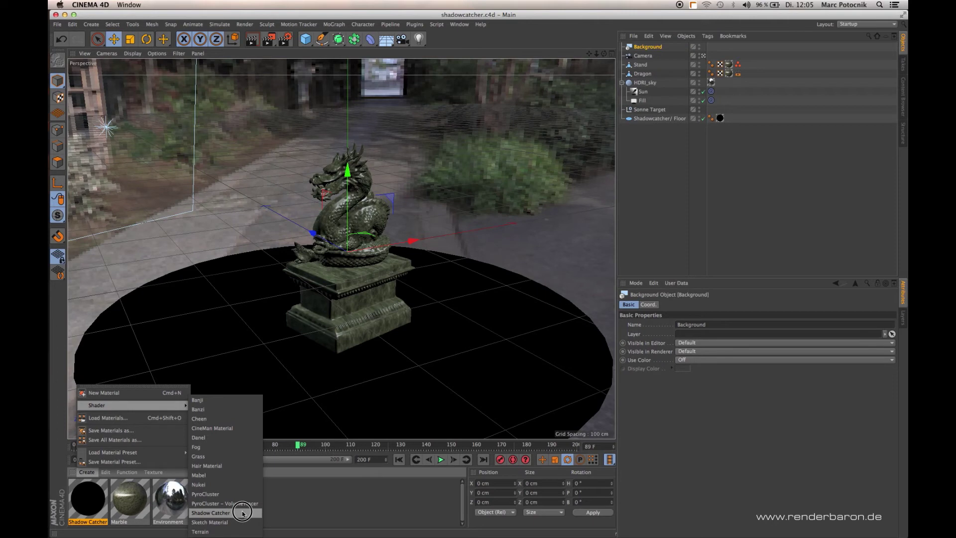
left_click(338, 513)
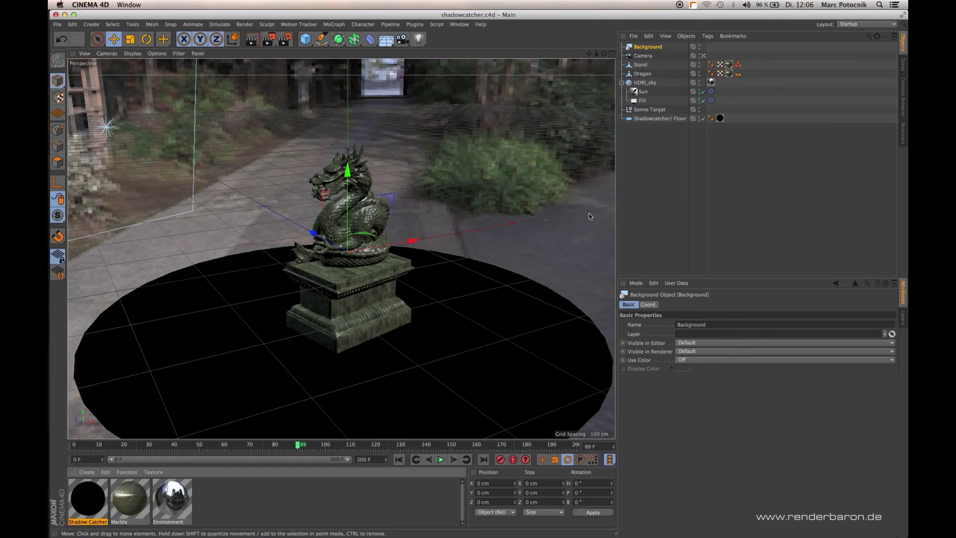
left_click(708, 36)
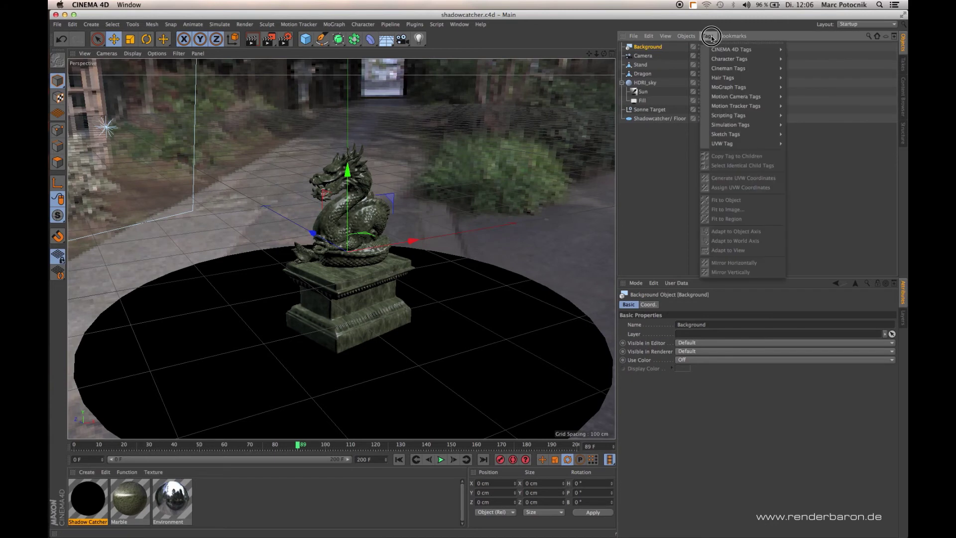
mouse_move(731, 49)
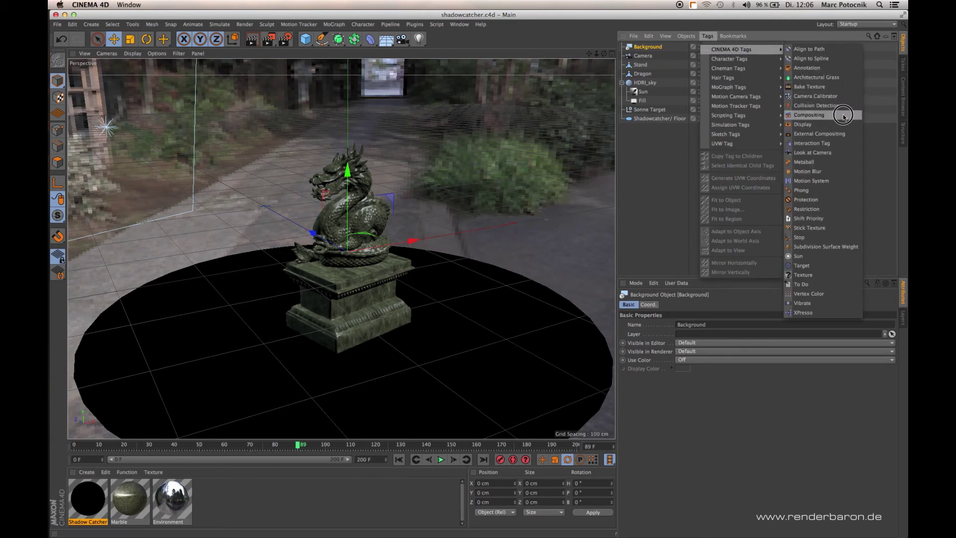
left_click(844, 116)
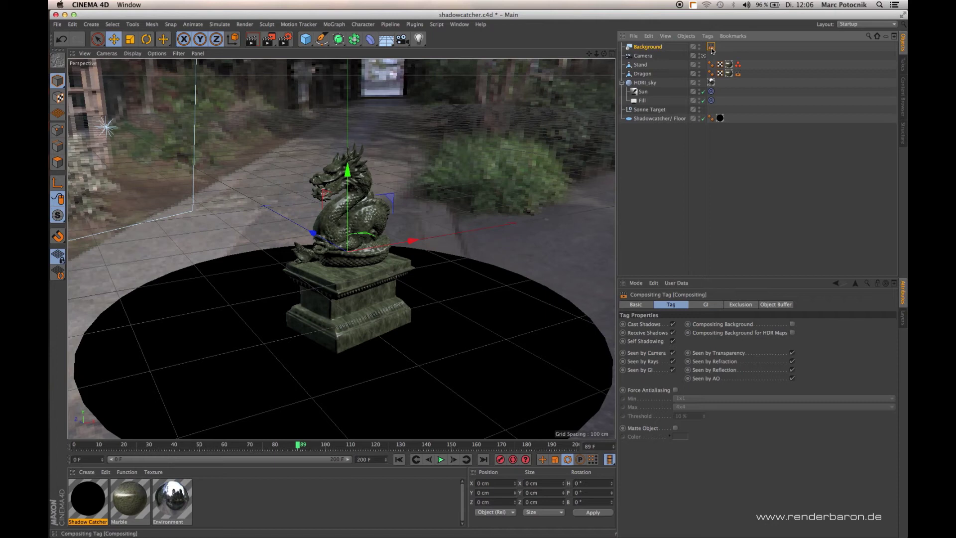
key("Delete")
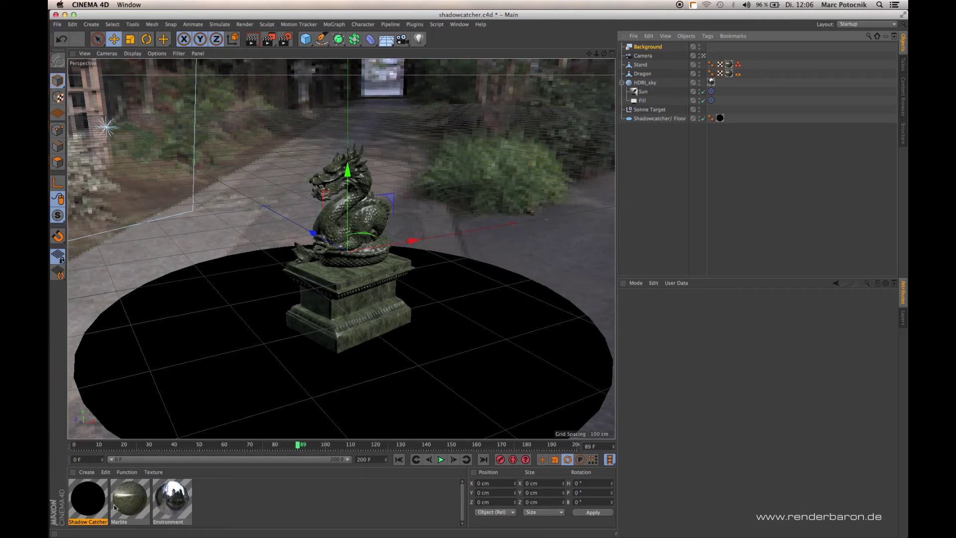
Create a Shadow Catcher material and apply it to the floor disc
left_click(87, 472)
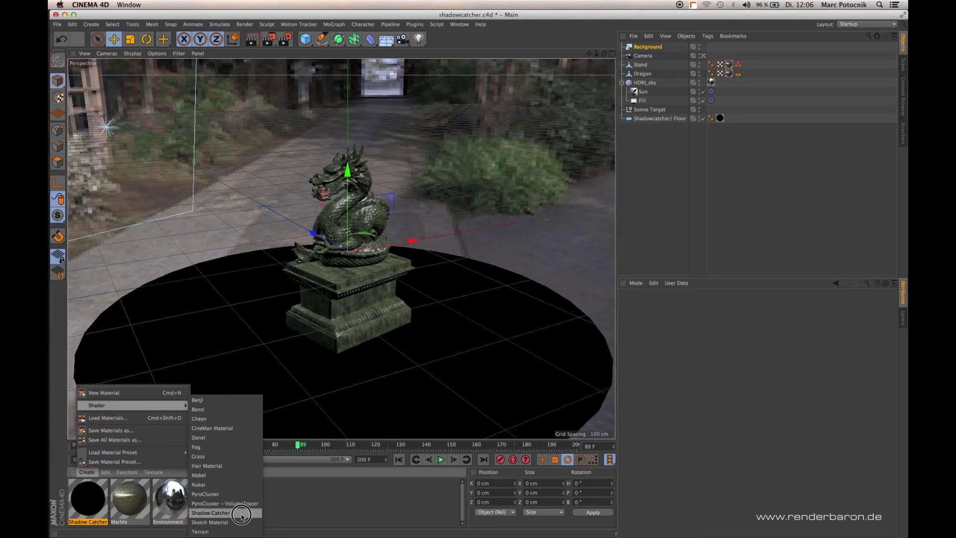
mouse_move(131, 405)
left_click(268, 509)
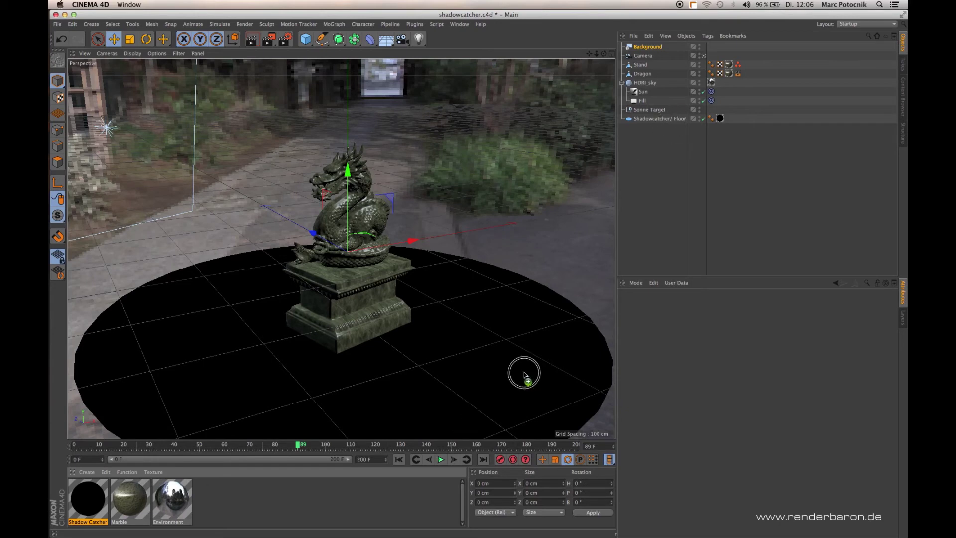
left_click_drag(556, 360, 556, 360)
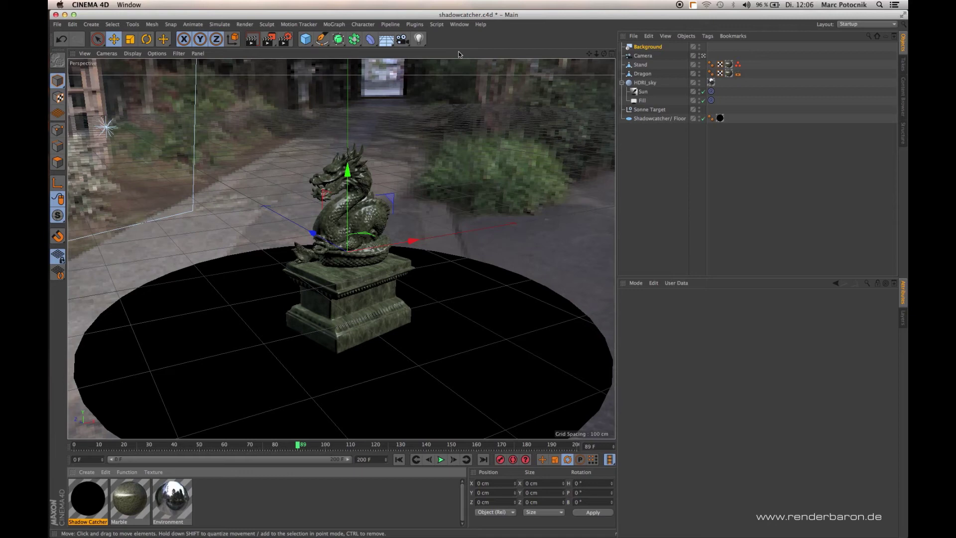
View the render's colour and alpha matte in the Picture Viewer, moved aside to reveal the scene
left_click(458, 25)
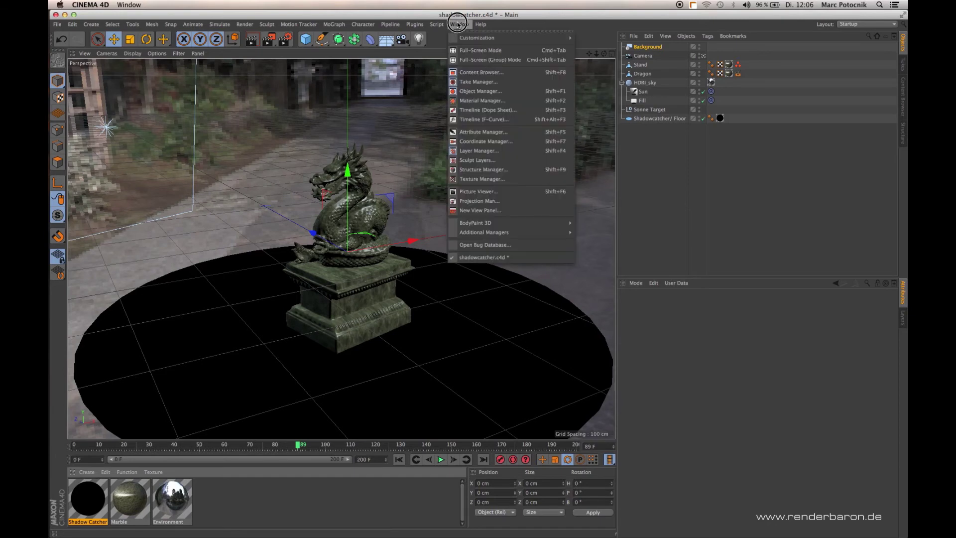
left_click(486, 191)
left_click(723, 164)
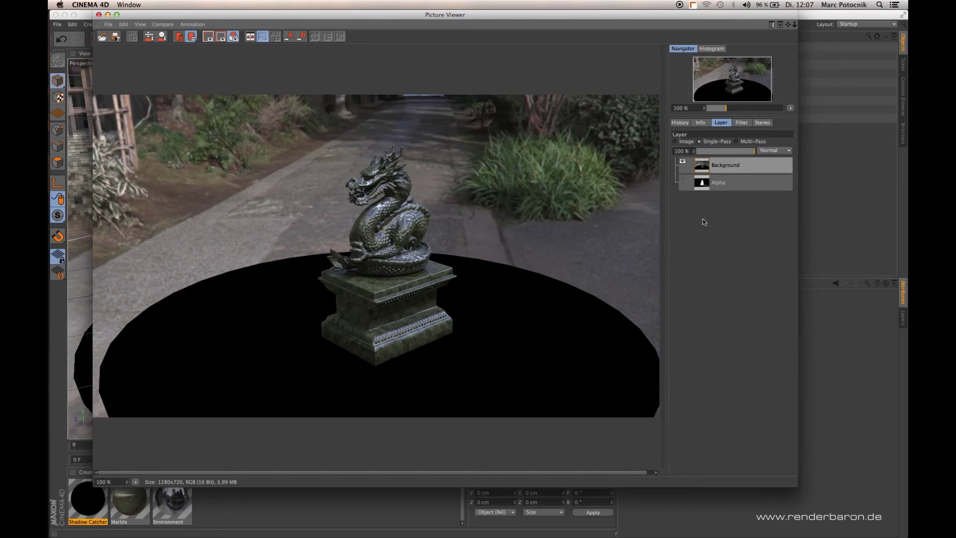
left_click(734, 182)
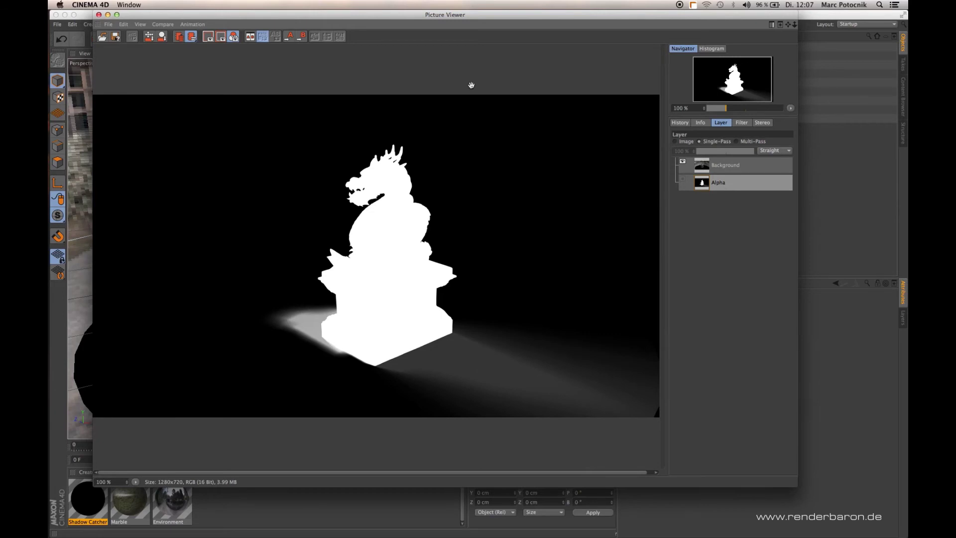
left_click_drag(386, 33, 447, 153)
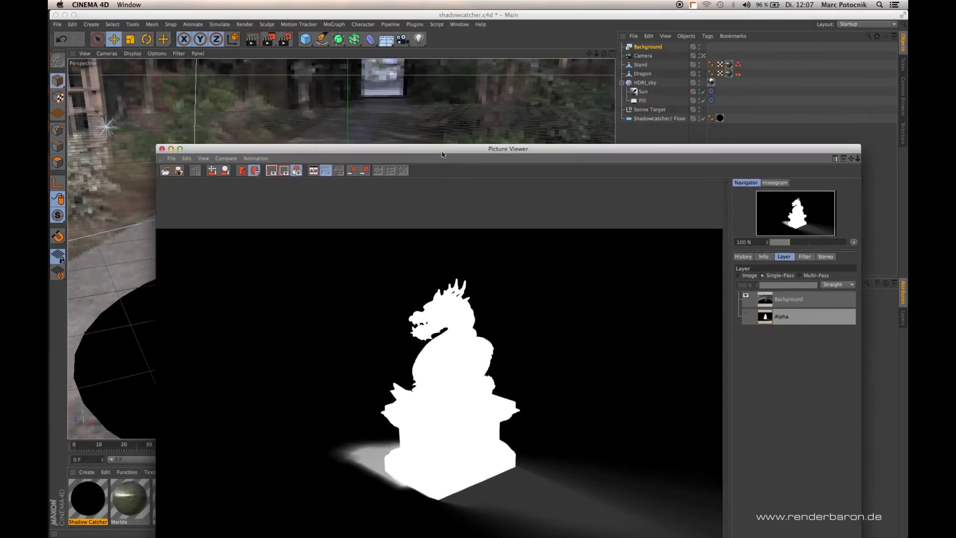
key("super+b")
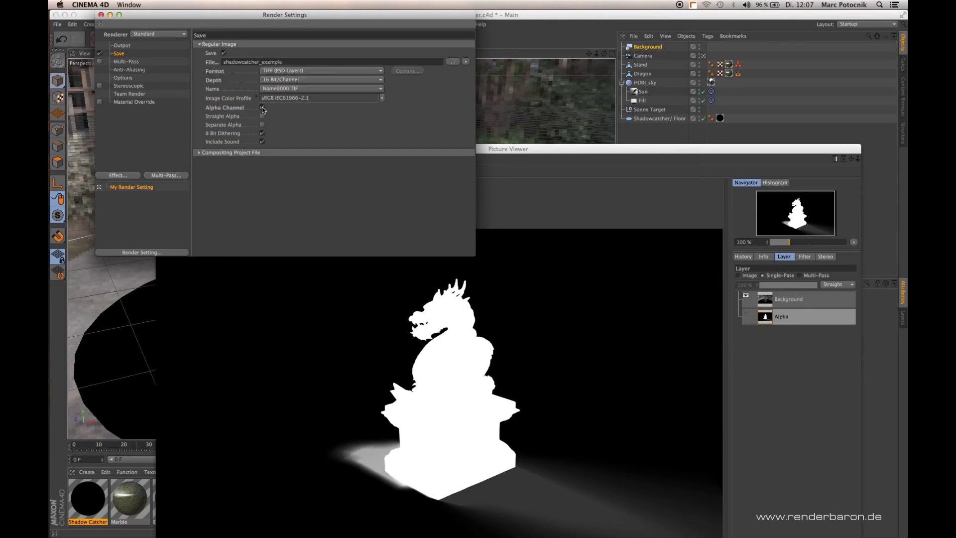
left_click(262, 108)
left_click(262, 108)
left_click(262, 108)
left_click(101, 15)
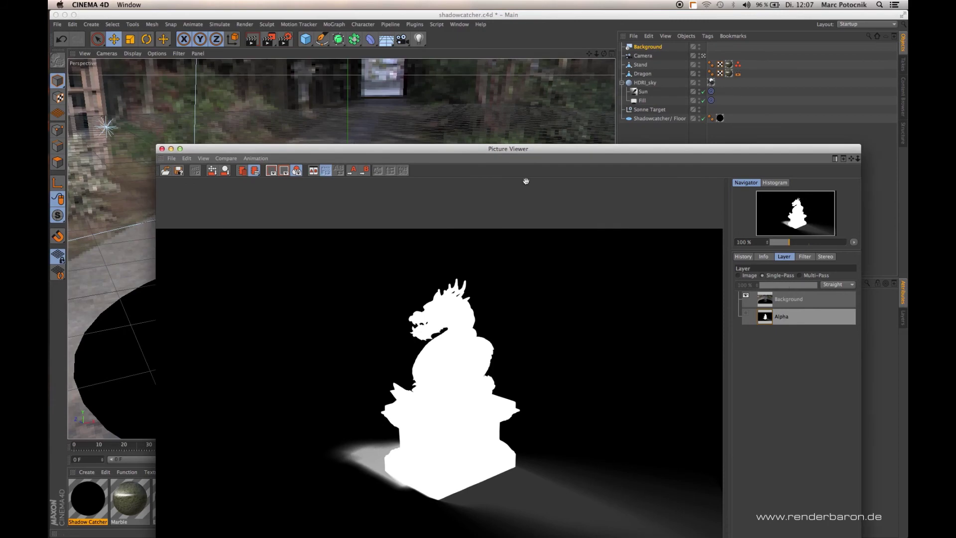
left_click_drag(563, 148, 545, 12)
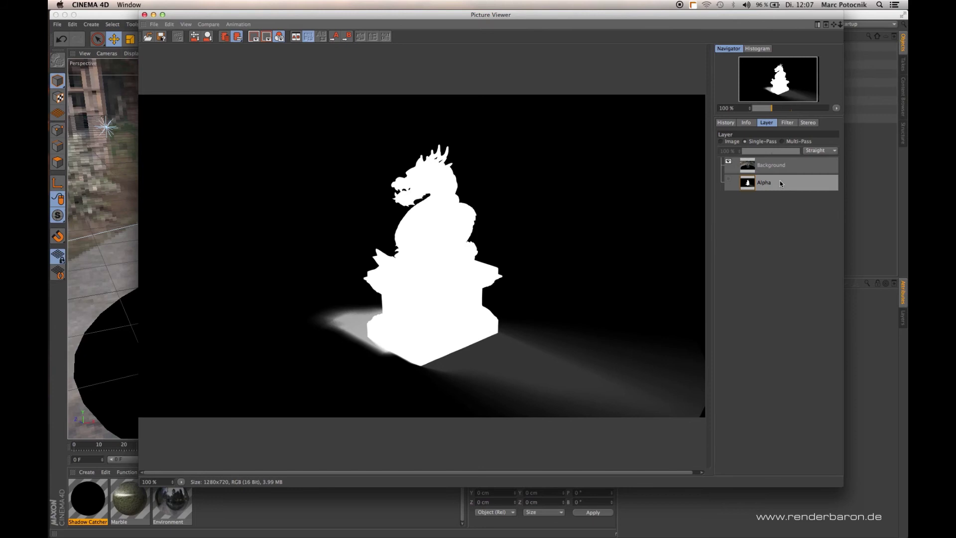
In Photoshop, toggle layer Ebene 2 to reveal the office photo, then return to Cinema 4D
key("super+Tab")
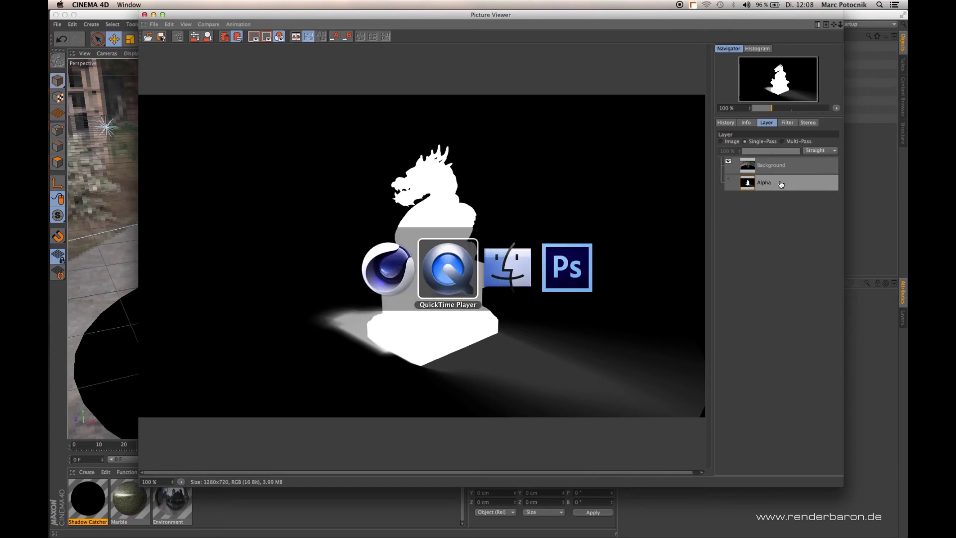
key("Tab")
key("Tab")
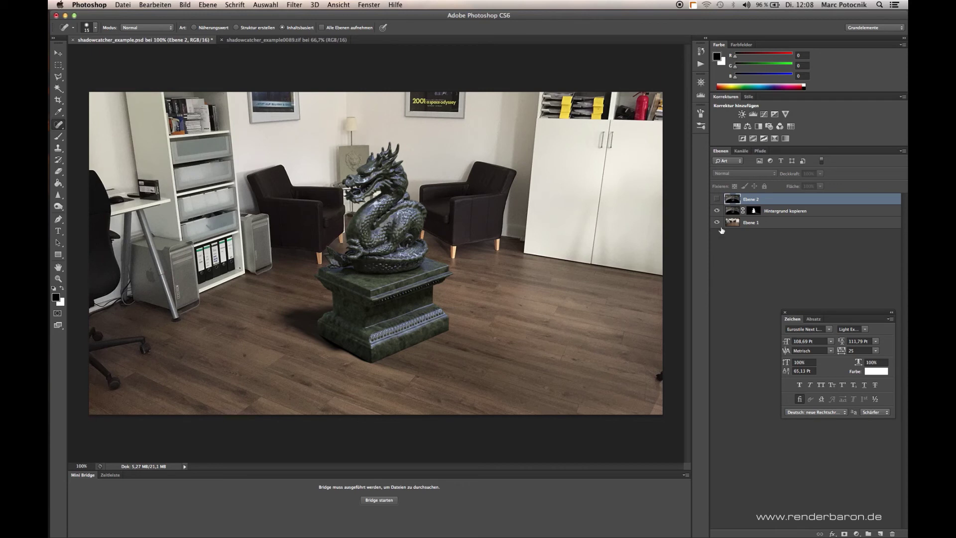
left_click(717, 199)
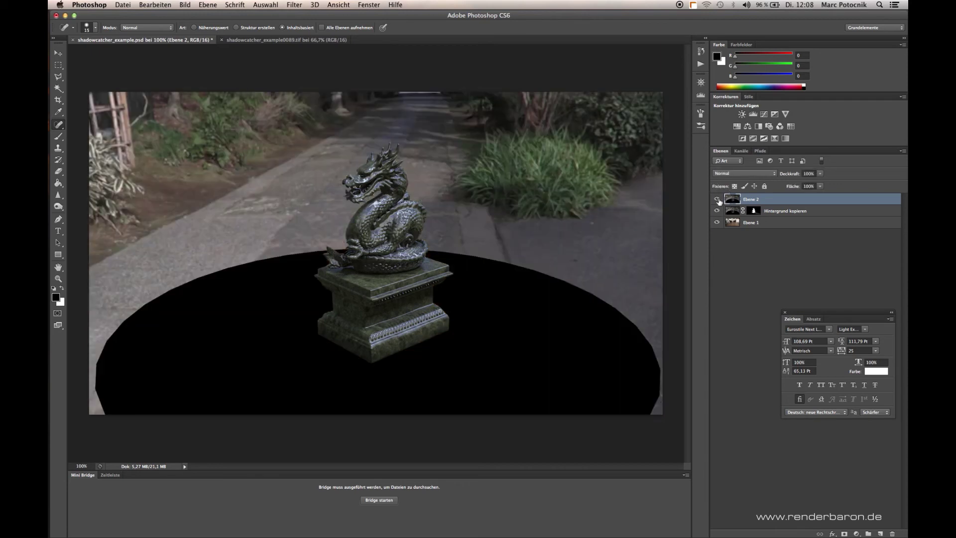
left_click(718, 199)
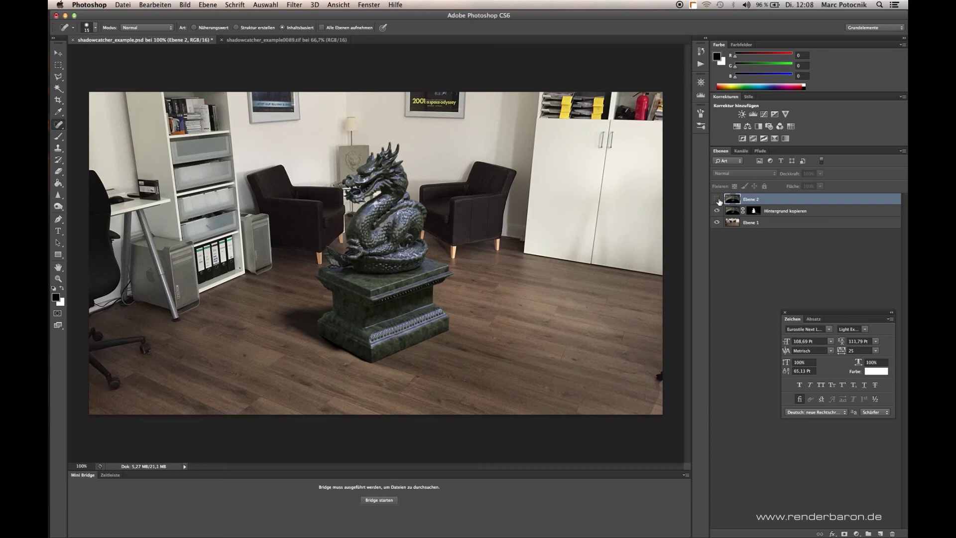
key("super+Tab")
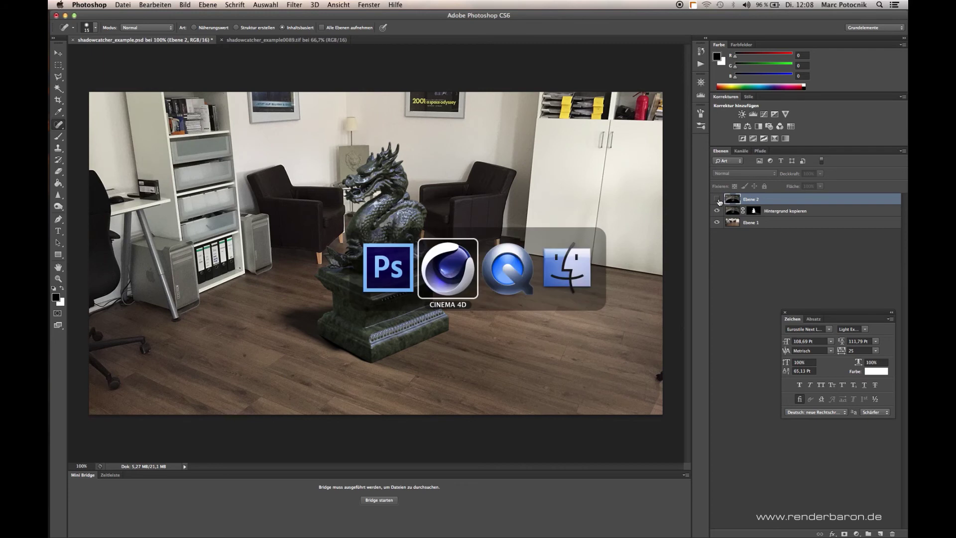
key("super+Tab")
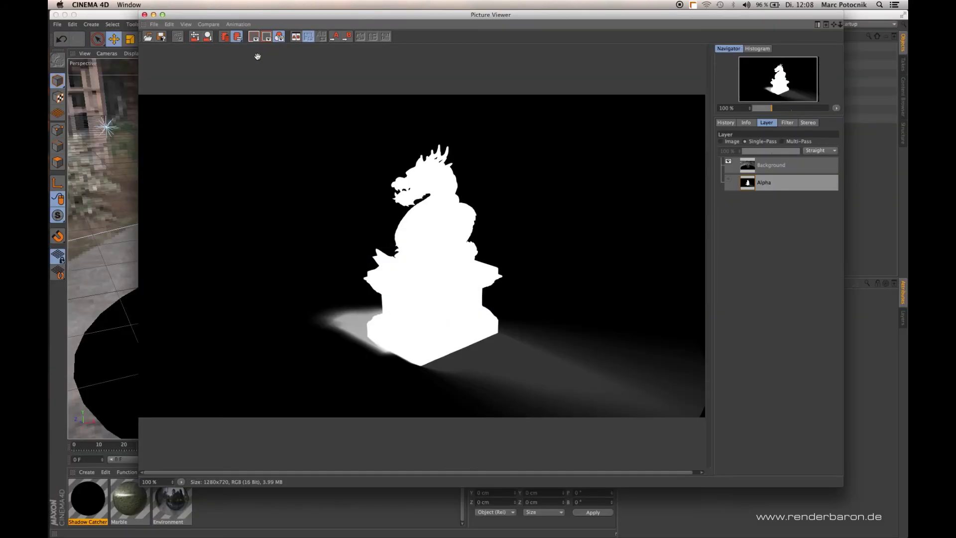
Close the Picture Viewer and open the Shadow Catcher material's settings, Shadows section expanded
left_click(144, 15)
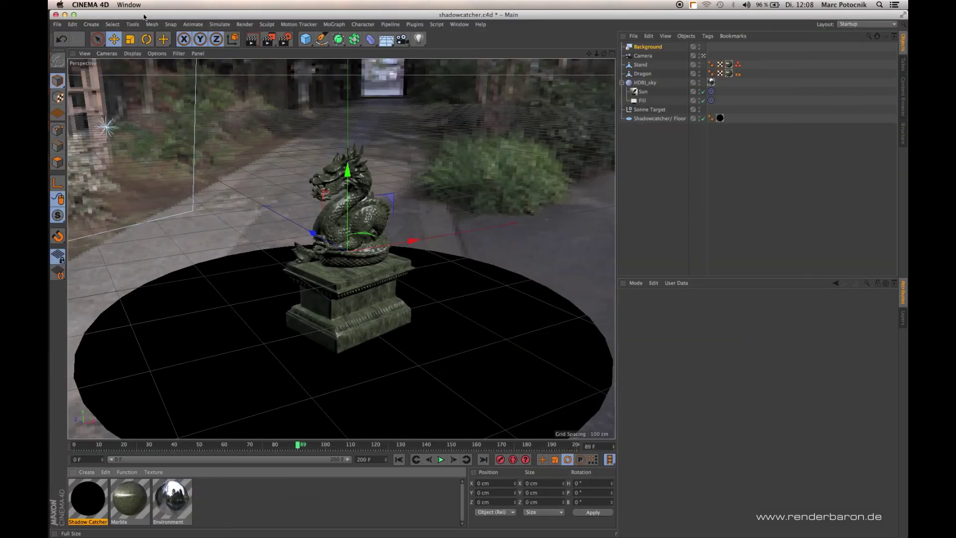
double_click(93, 499)
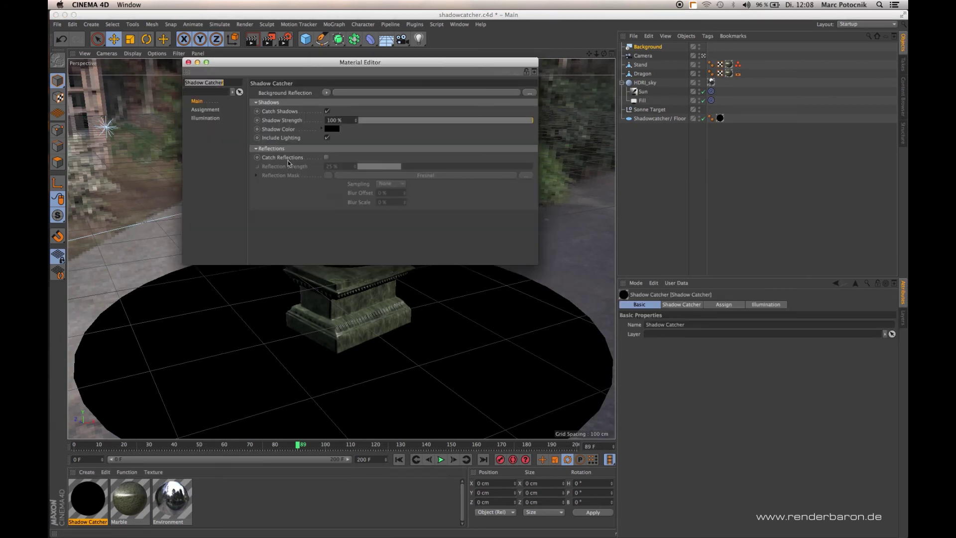
left_click_drag(315, 64, 370, 172)
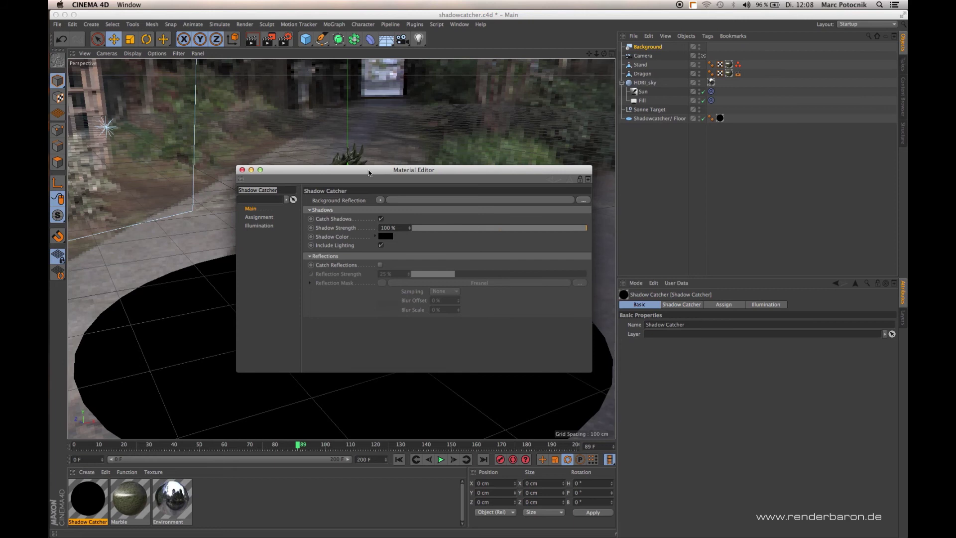
left_click(364, 210)
left_click(309, 210)
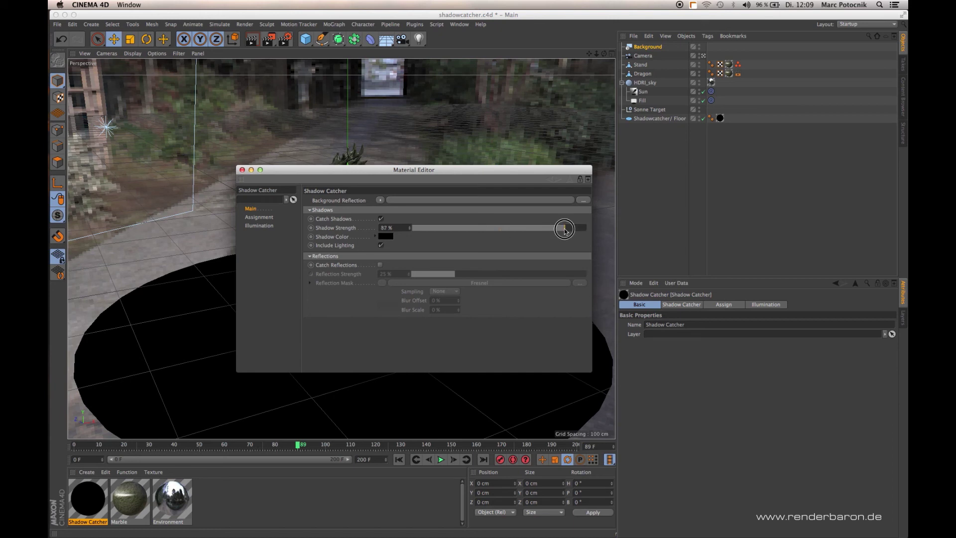
Try shadow strength at about 39% and 47%, return it to 100%, then select Include Lighting
left_click_drag(558, 228, 476, 229)
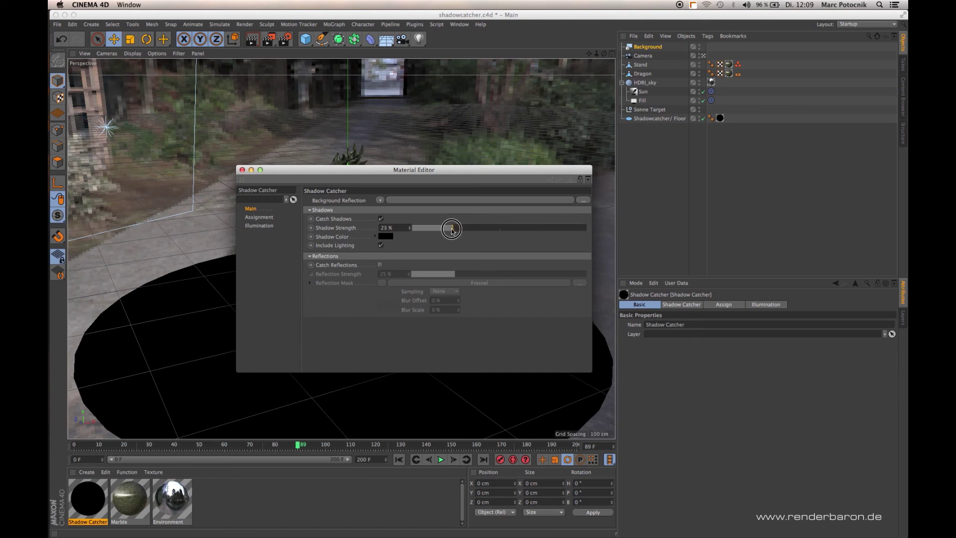
mouse_move(476, 229)
left_mouse_down()
mouse_move(494, 228)
mouse_move(469, 228)
left_mouse_up()
left_click_drag(530, 217, 590, 224)
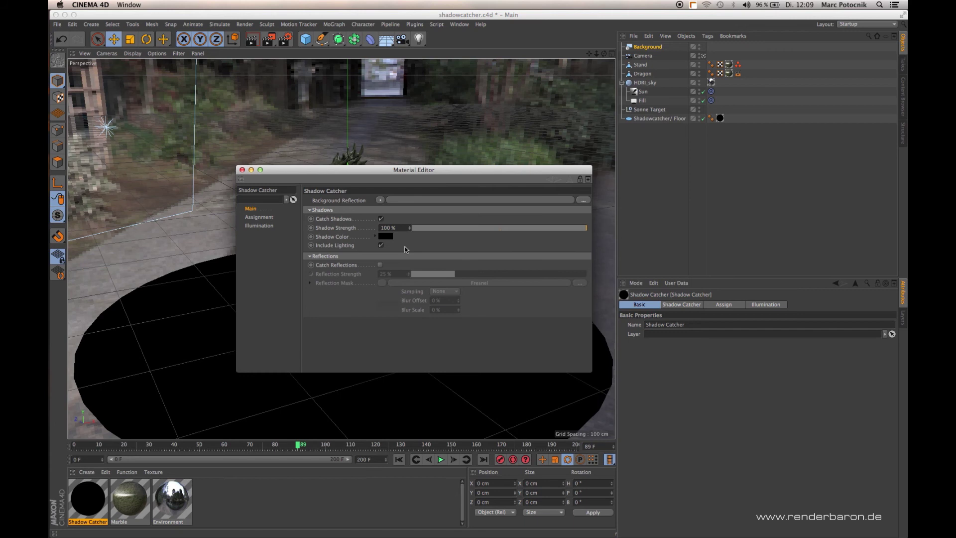
left_click(344, 242)
mouse_move(474, 171)
left_mouse_down()
mouse_move(697, 88)
mouse_move(731, 32)
left_mouse_up()
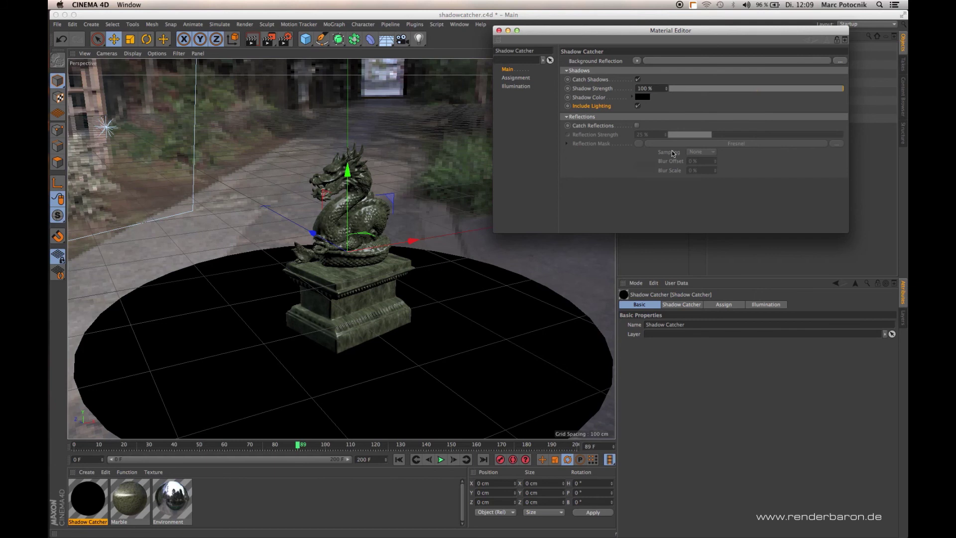
left_click(613, 61)
left_click(842, 64)
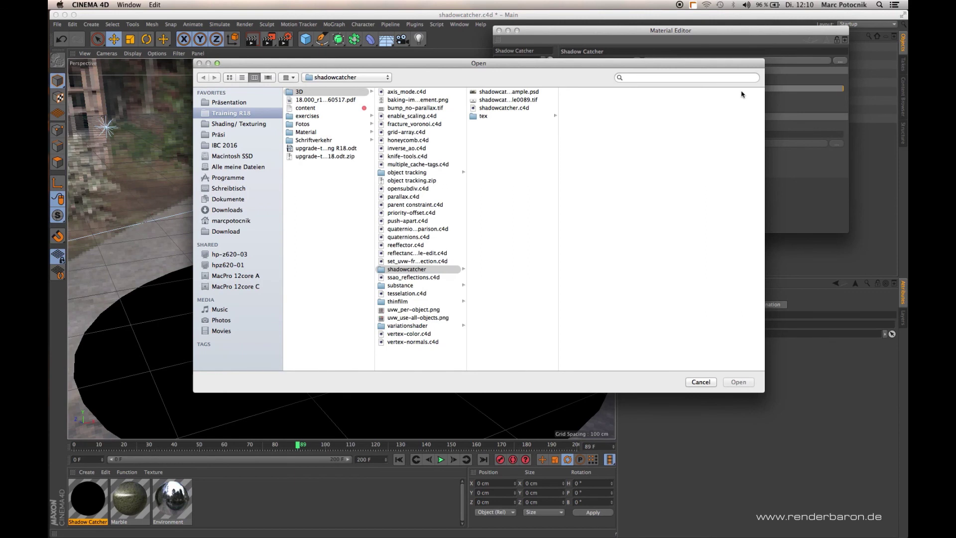
key("Escape")
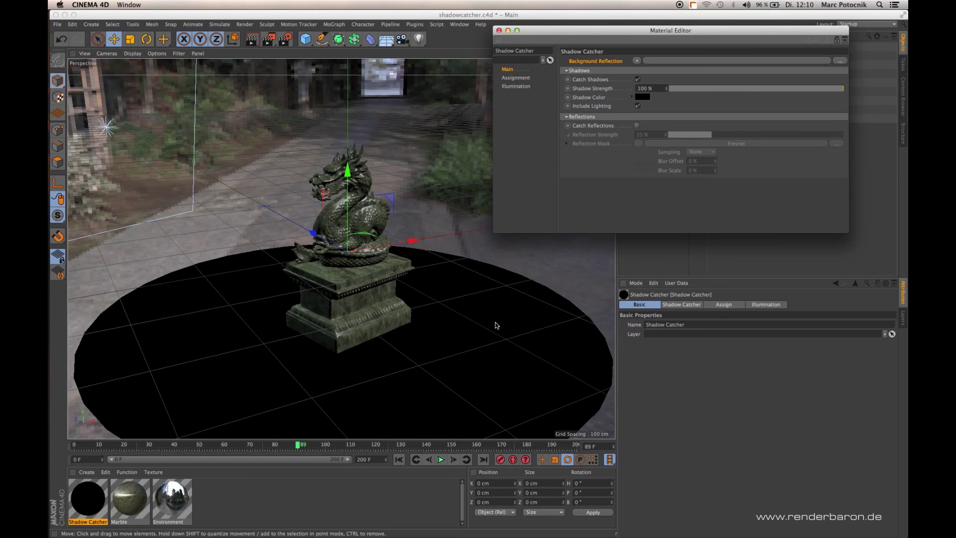
Add a Background object from the Create > Environment menu
left_click(91, 24)
mouse_move(100, 90)
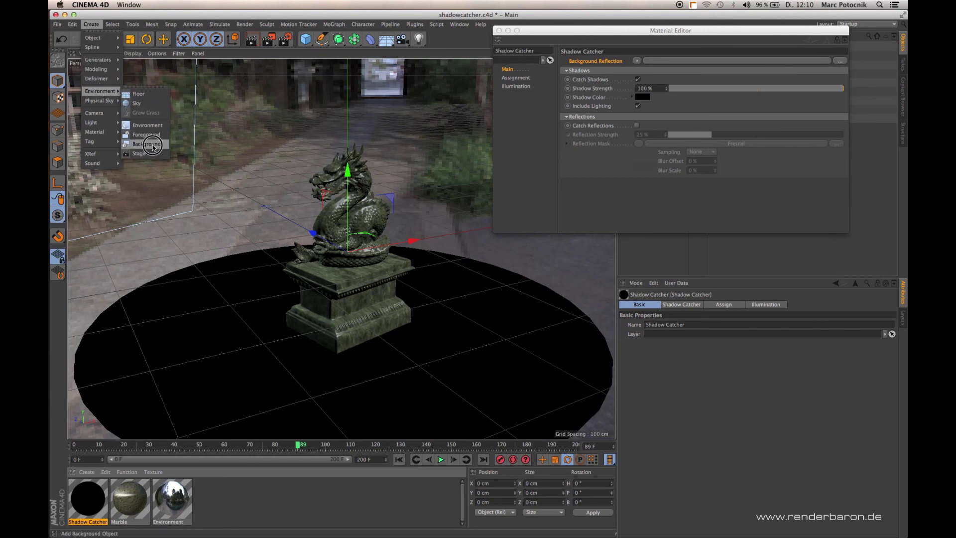
left_click(153, 145)
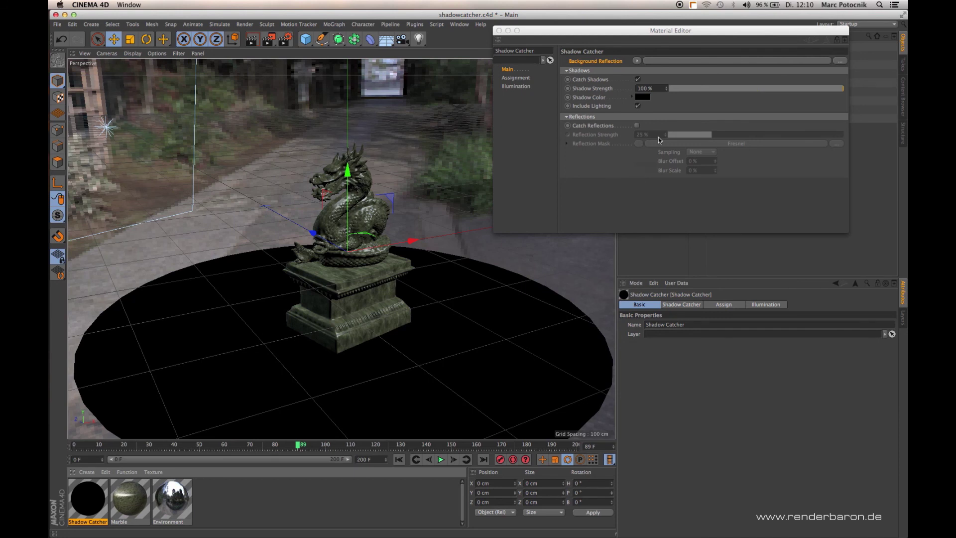
Turn on Catch Reflections, then switch Catch Shadows off and back on
left_click_drag(676, 30, 599, 68)
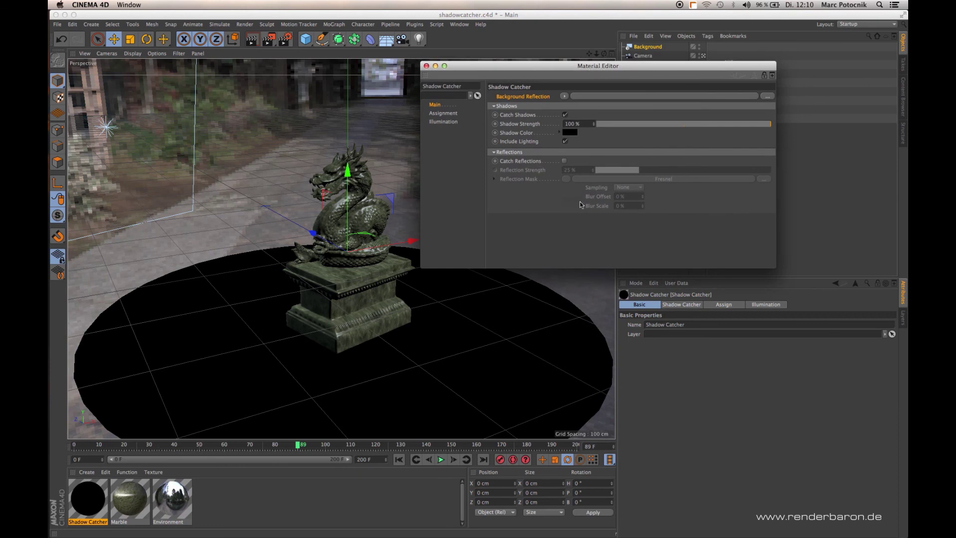
left_click(564, 161)
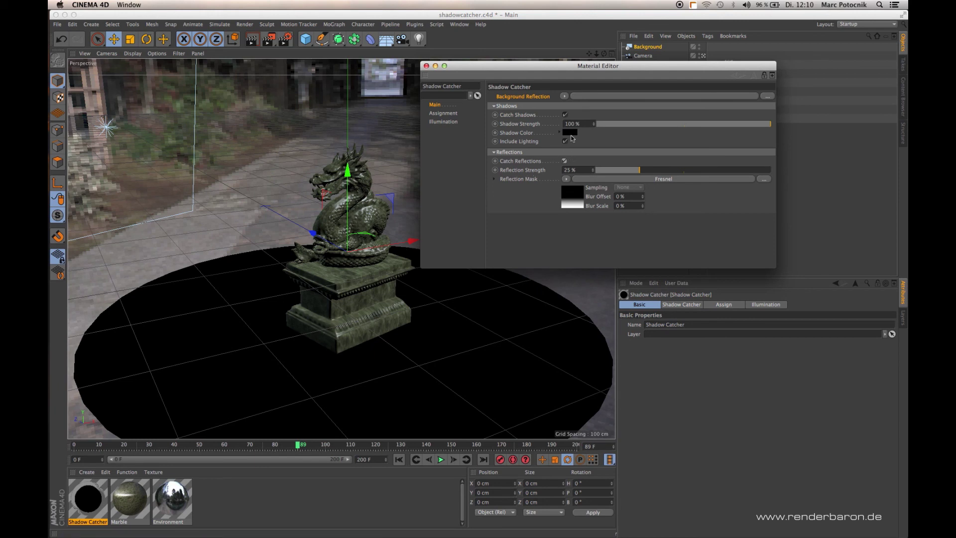
left_click(565, 114)
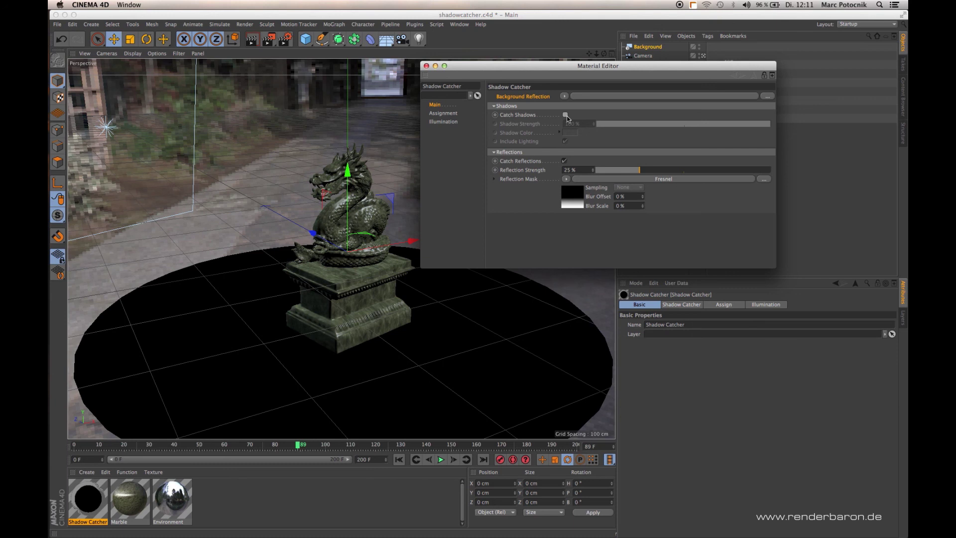
left_click(565, 115)
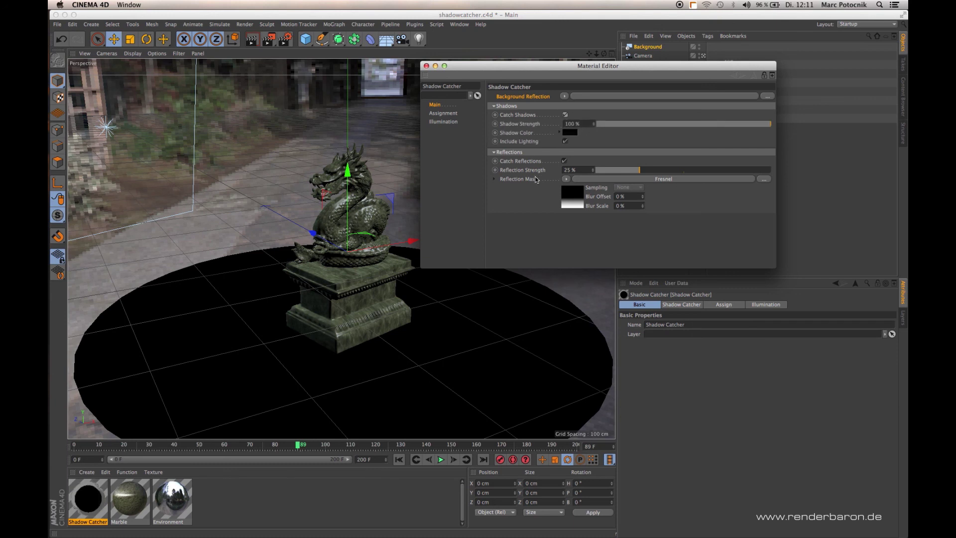